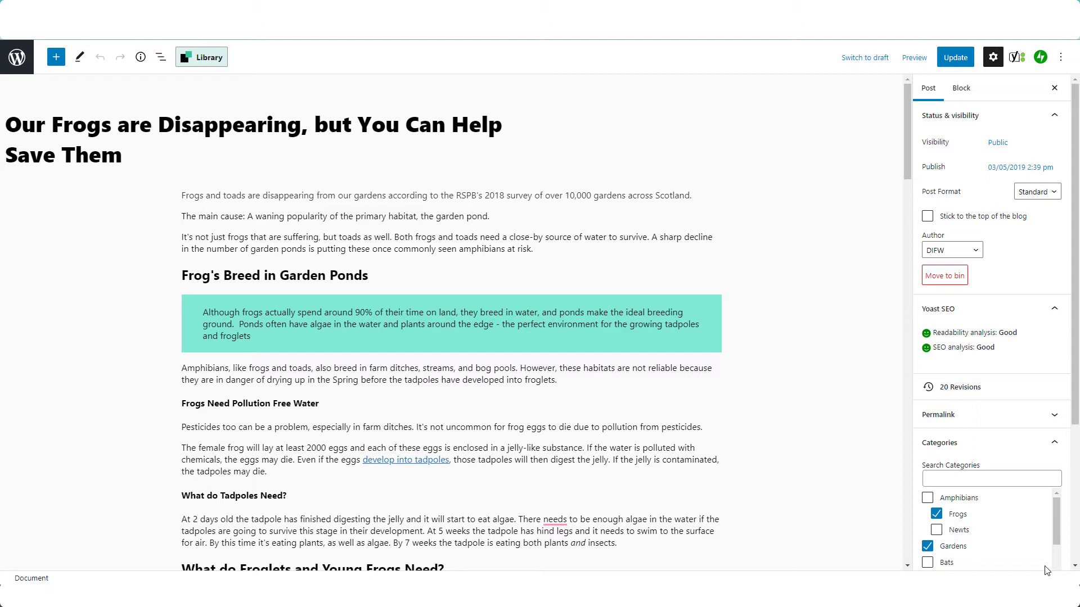
Step: Select the post's first paragraph and list its preset font sizes in Block Typography
left_click(504, 196)
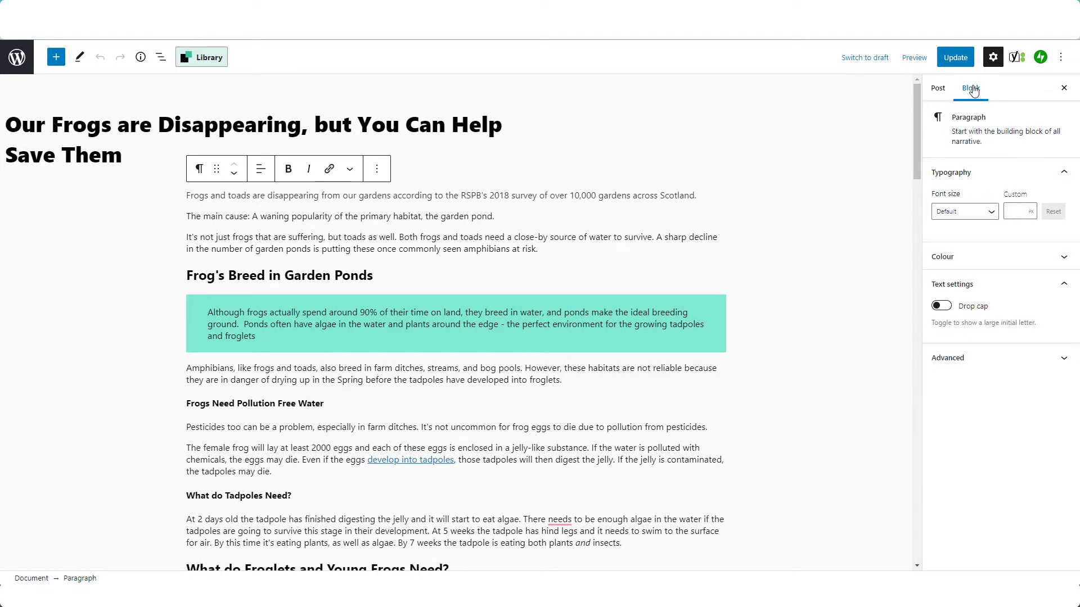
left_click(943, 91)
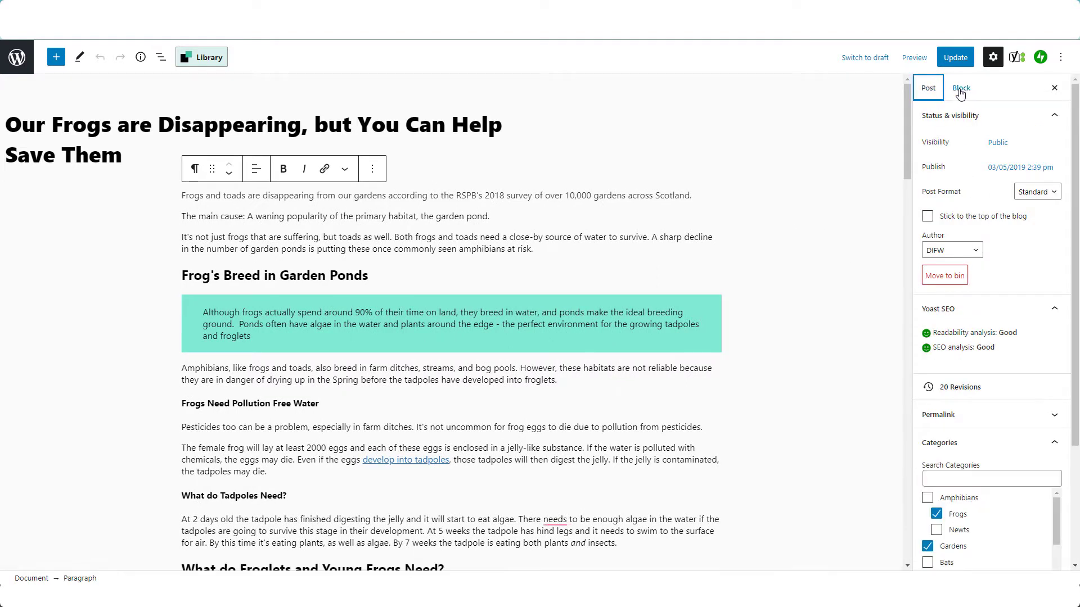
left_click(960, 91)
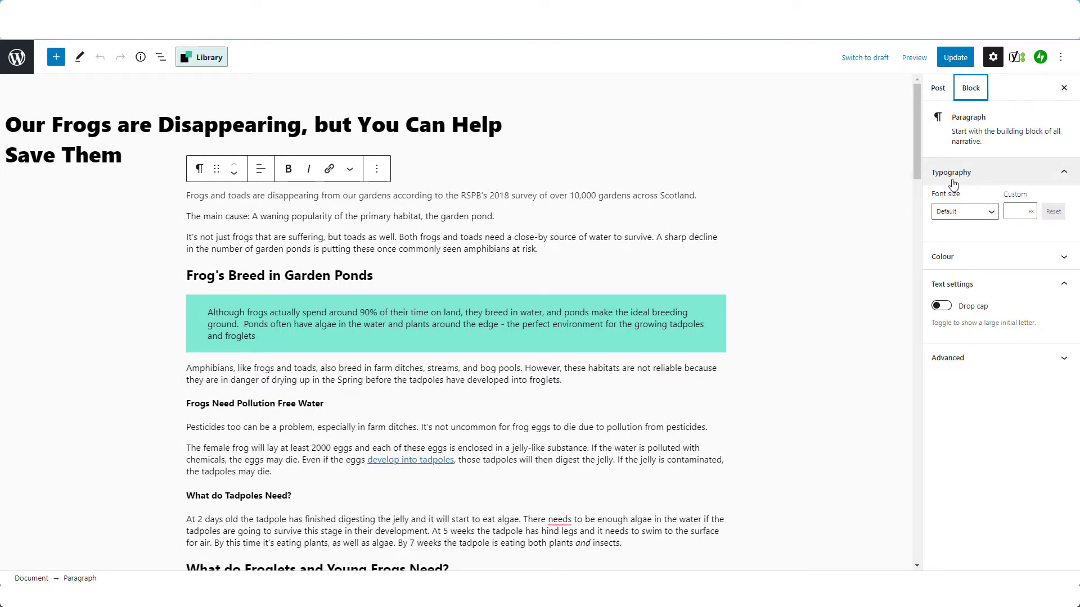
left_click(992, 215)
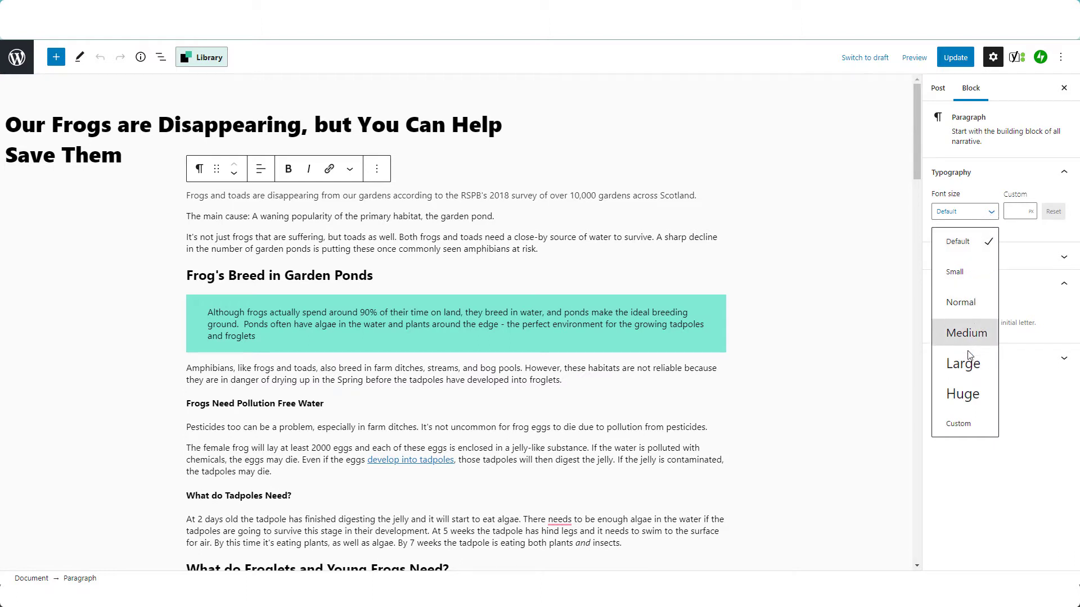
left_click(1025, 212)
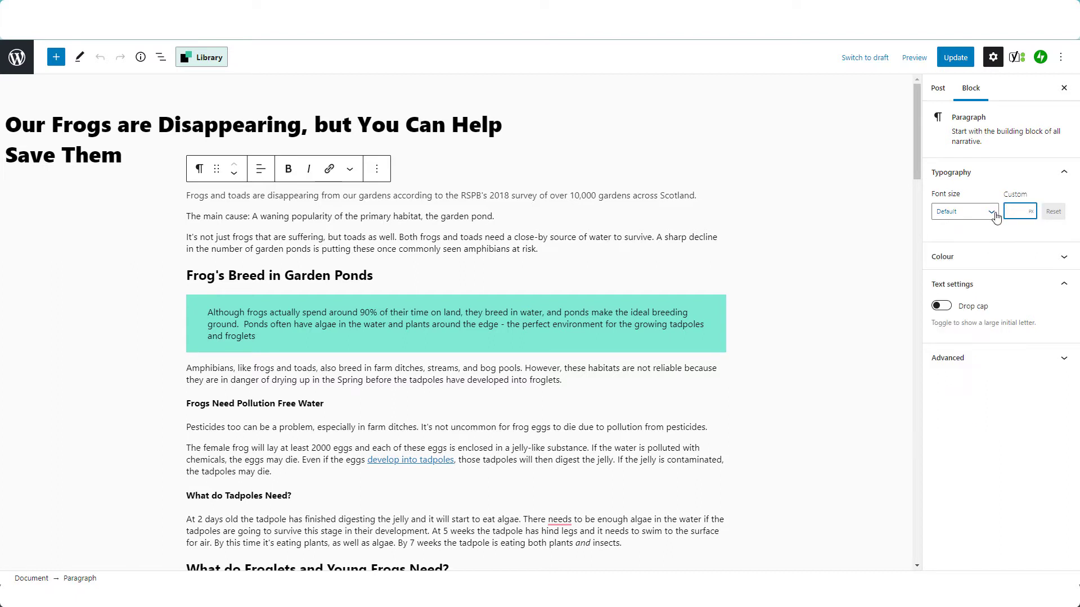
left_click(996, 217)
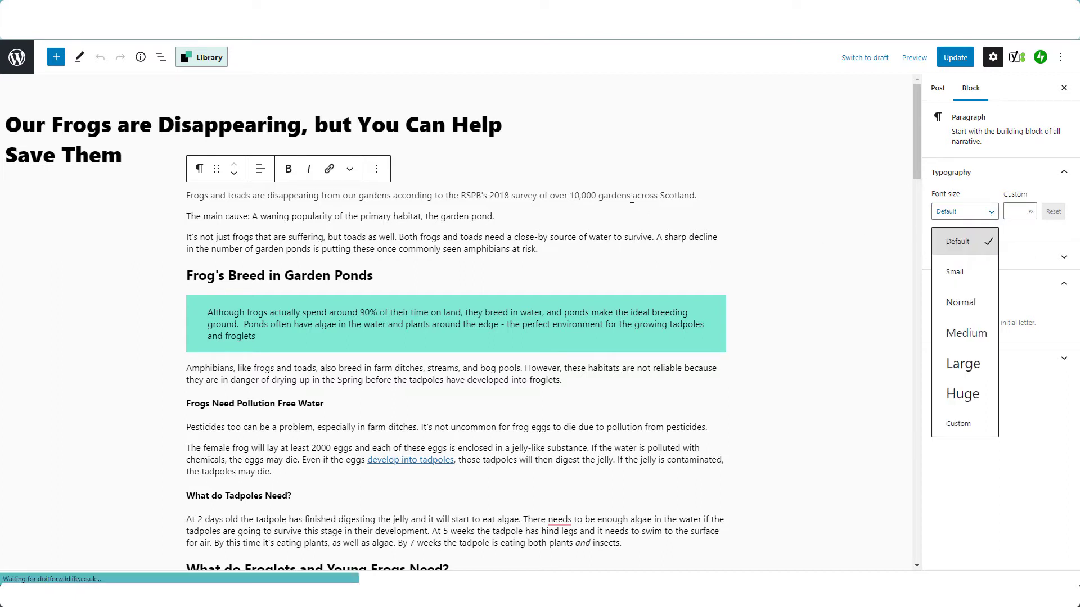
left_click(959, 363)
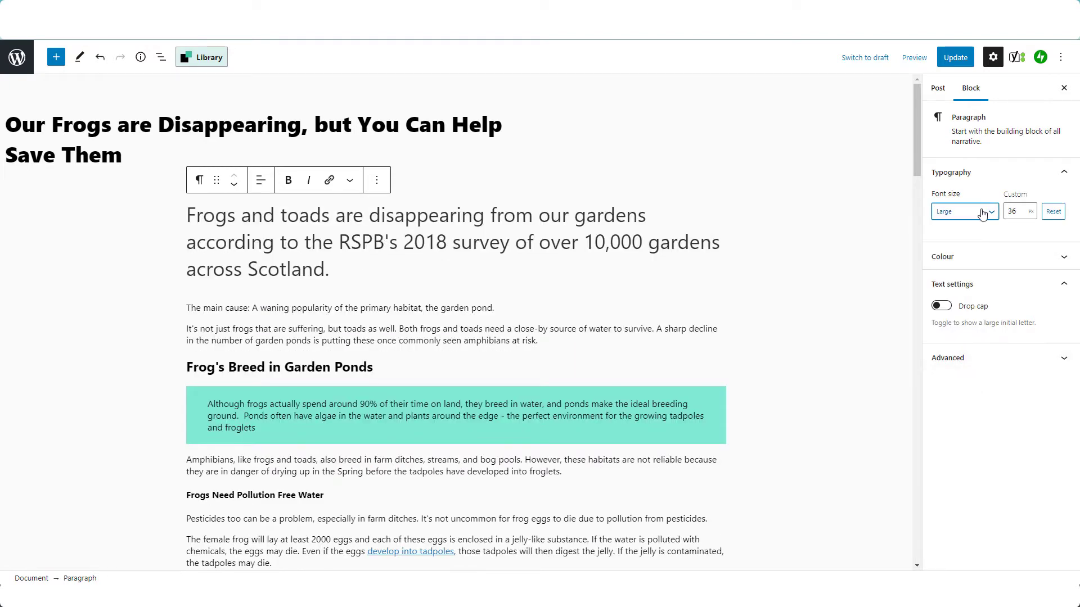
left_click(976, 211)
left_click(955, 338)
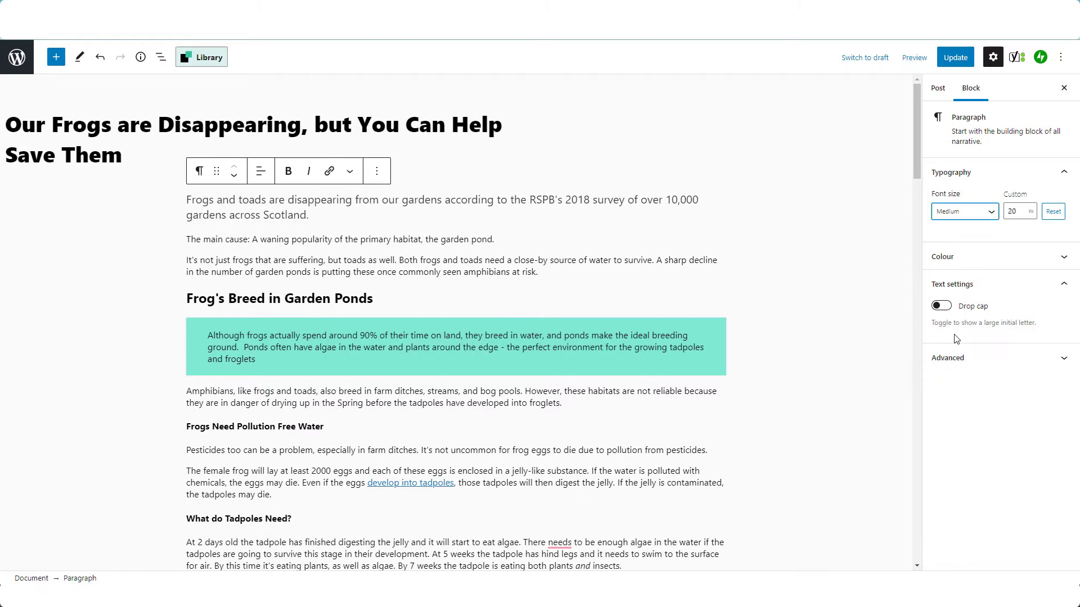
left_click(993, 216)
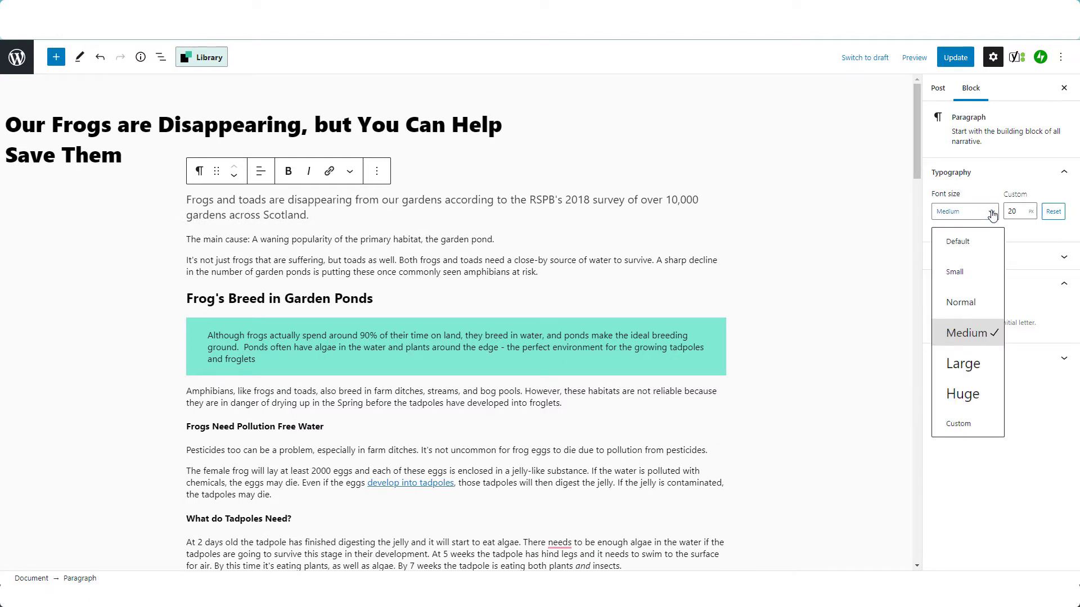
left_click(964, 240)
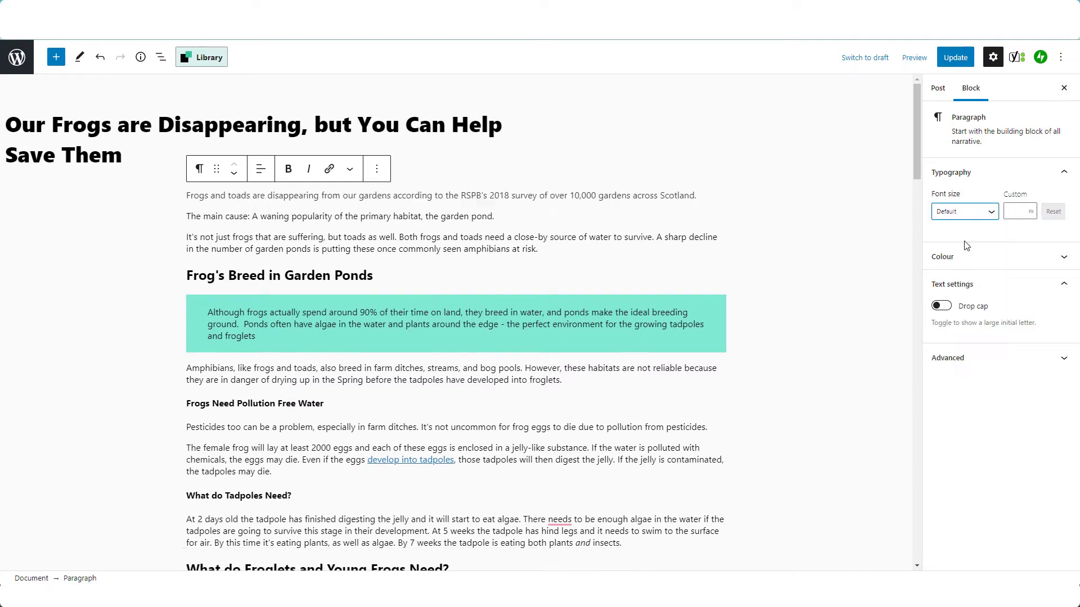
left_click(1016, 212)
type("16")
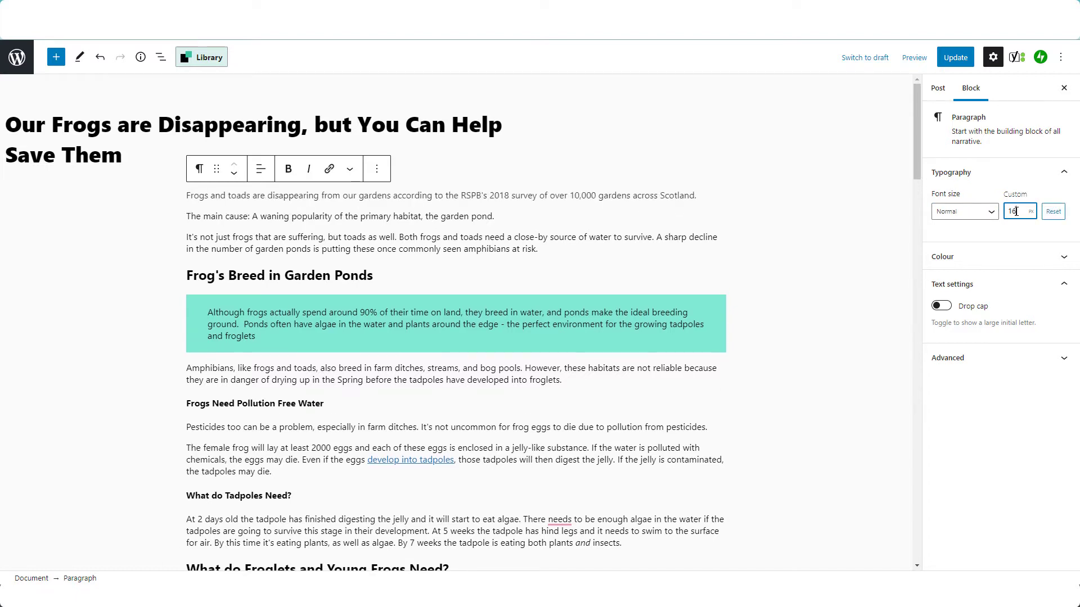
type("0")
double_click(1009, 211)
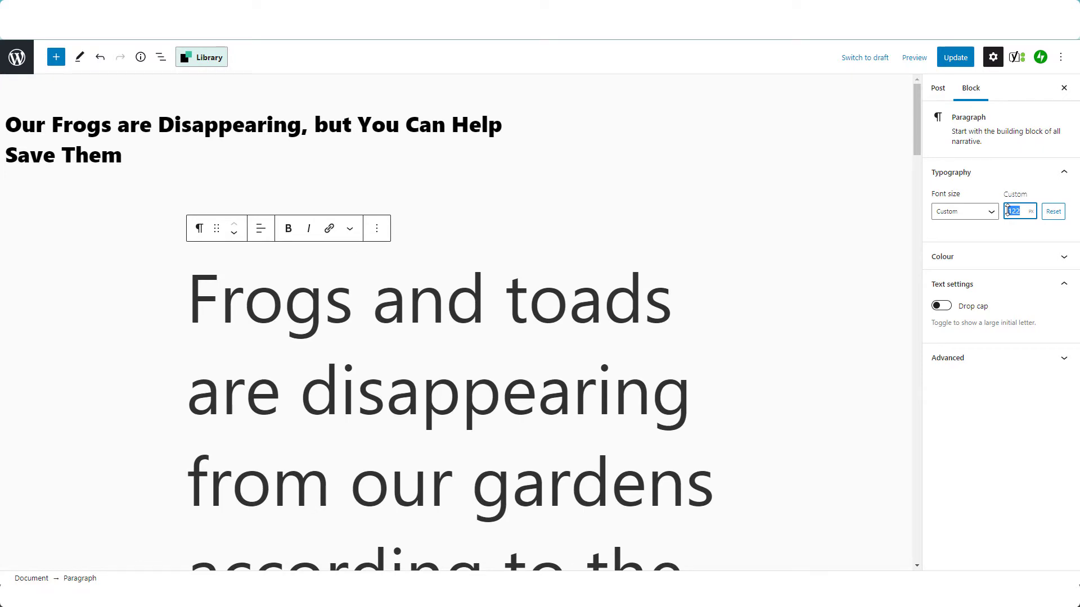
type("22")
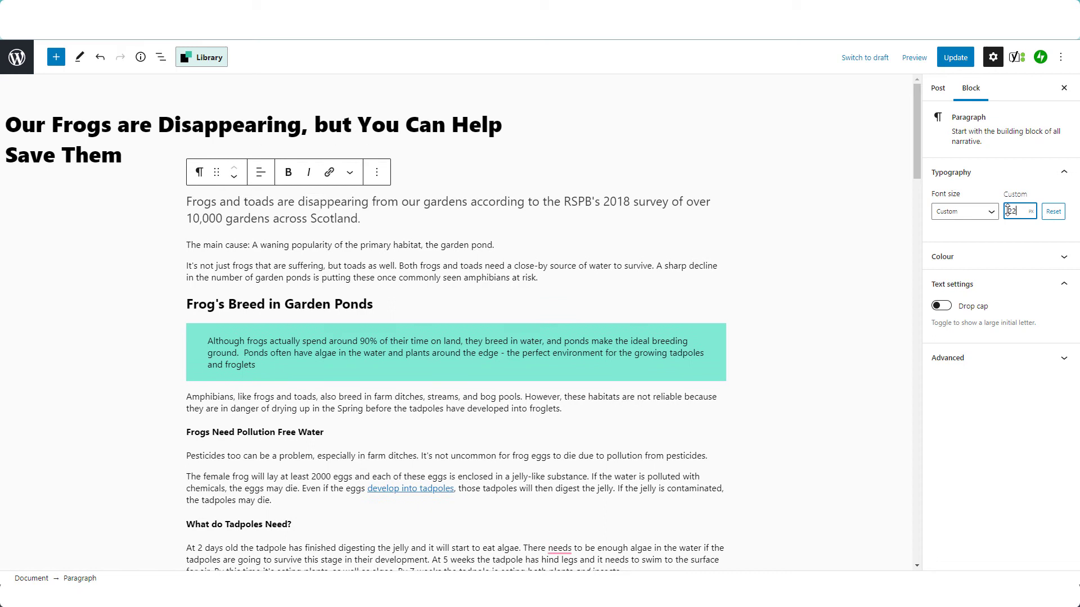
key("BackSpace")
type("0")
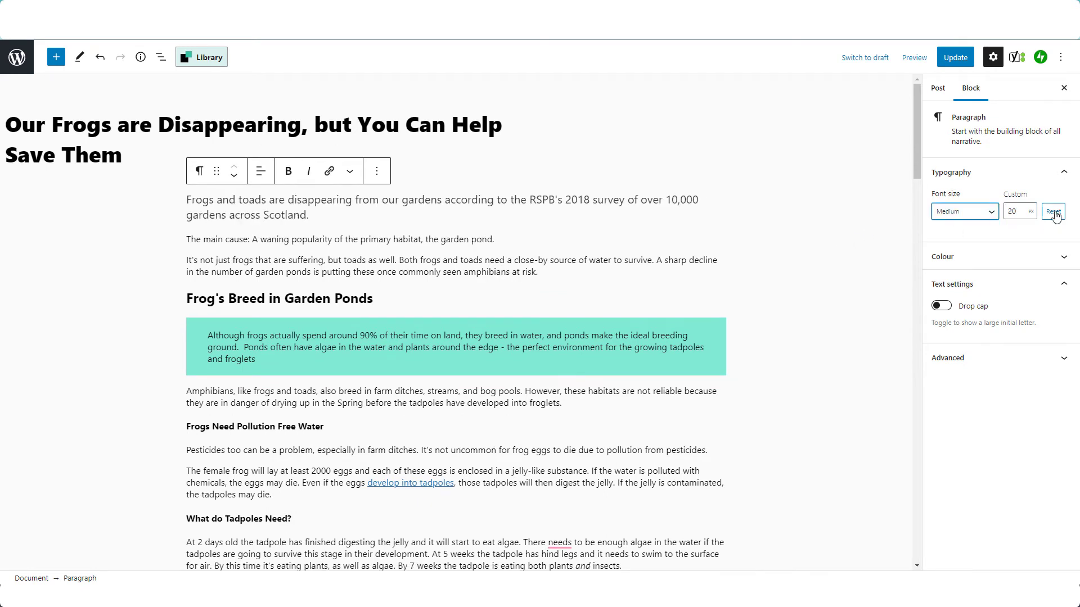
left_click(1054, 212)
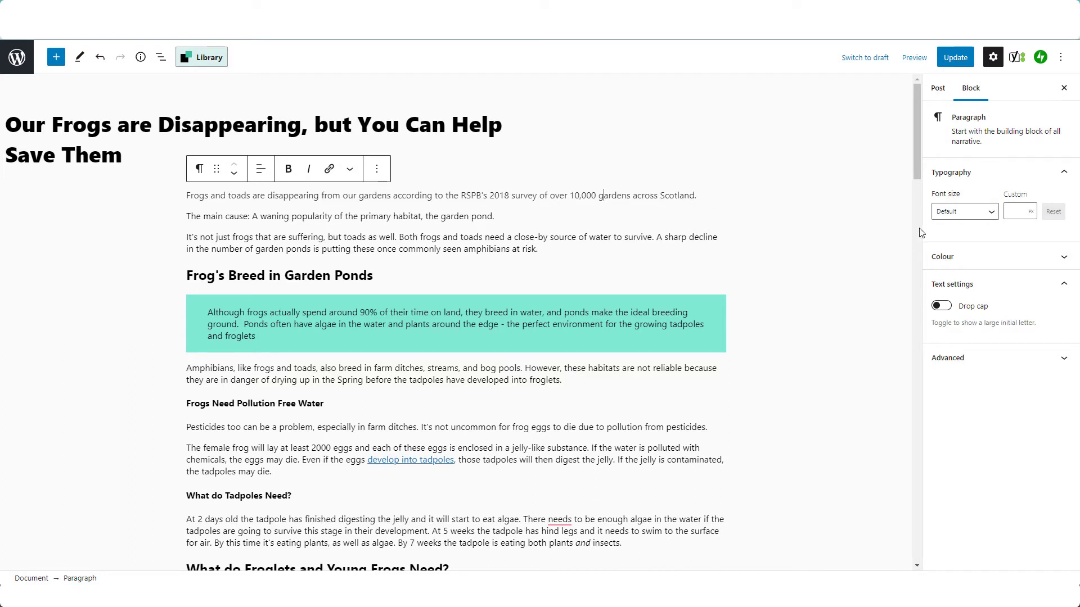
Step: Give the first paragraph the Medium (20 px) size, then select the amphibians paragraph
left_click(970, 220)
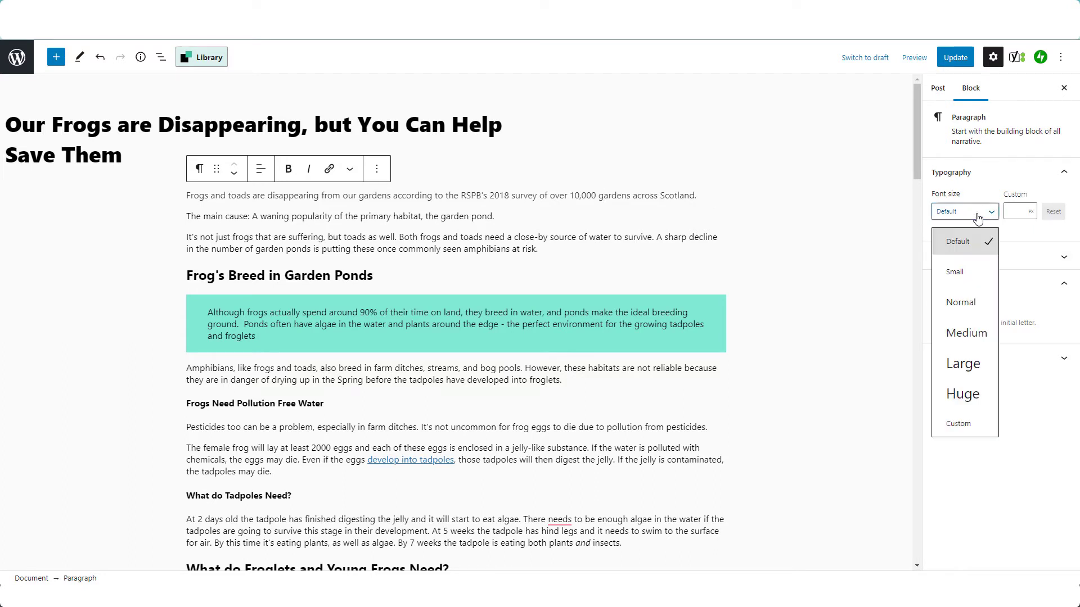
left_click(963, 336)
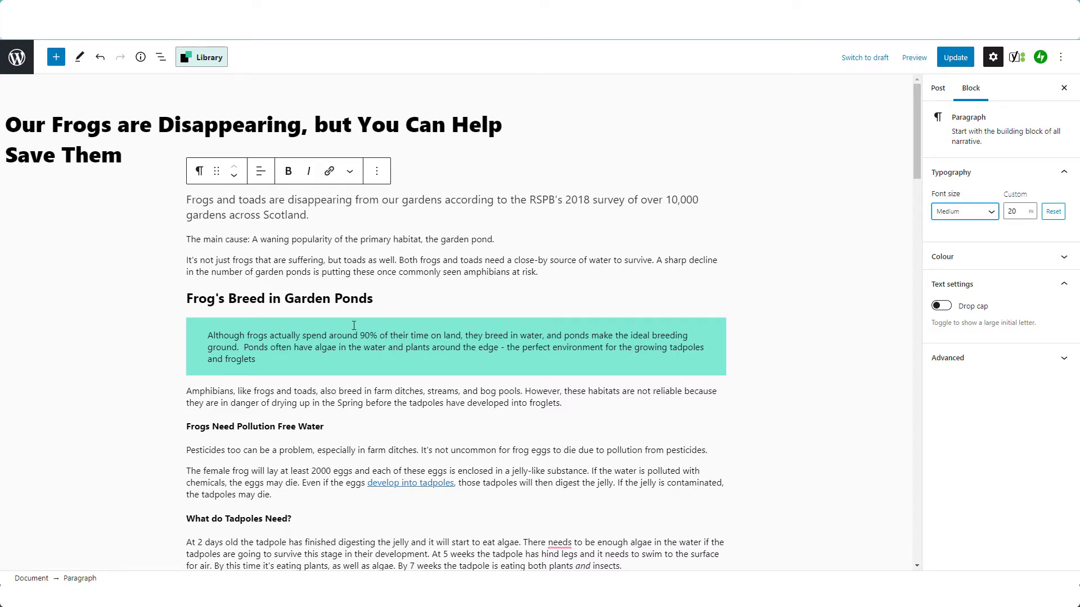
left_click(423, 399)
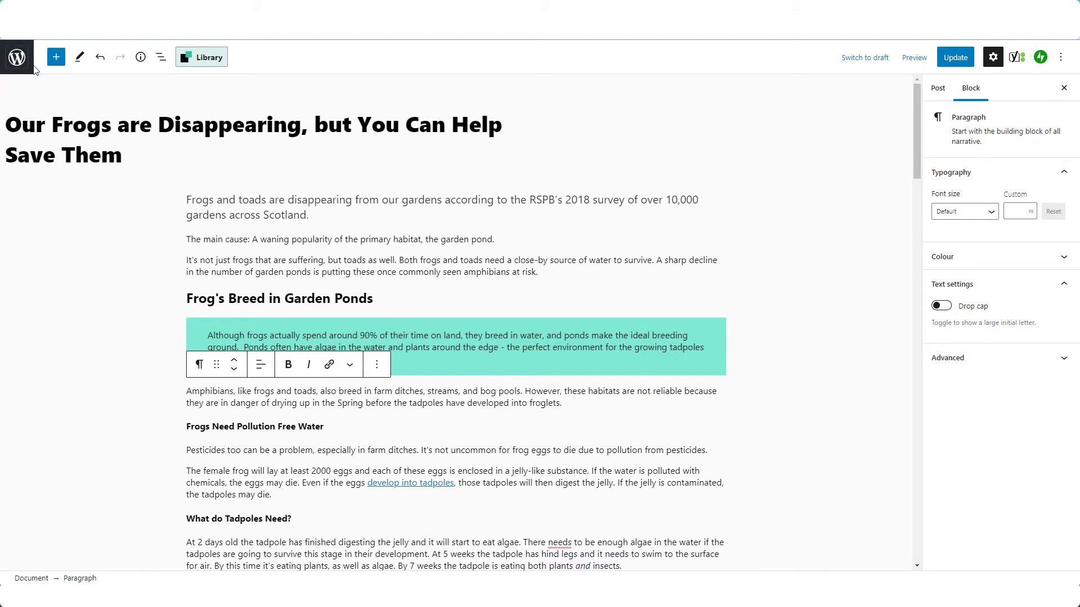
Step: Leave the post editor for the dashboard and open the Hueman theme Customizer
left_click(18, 59)
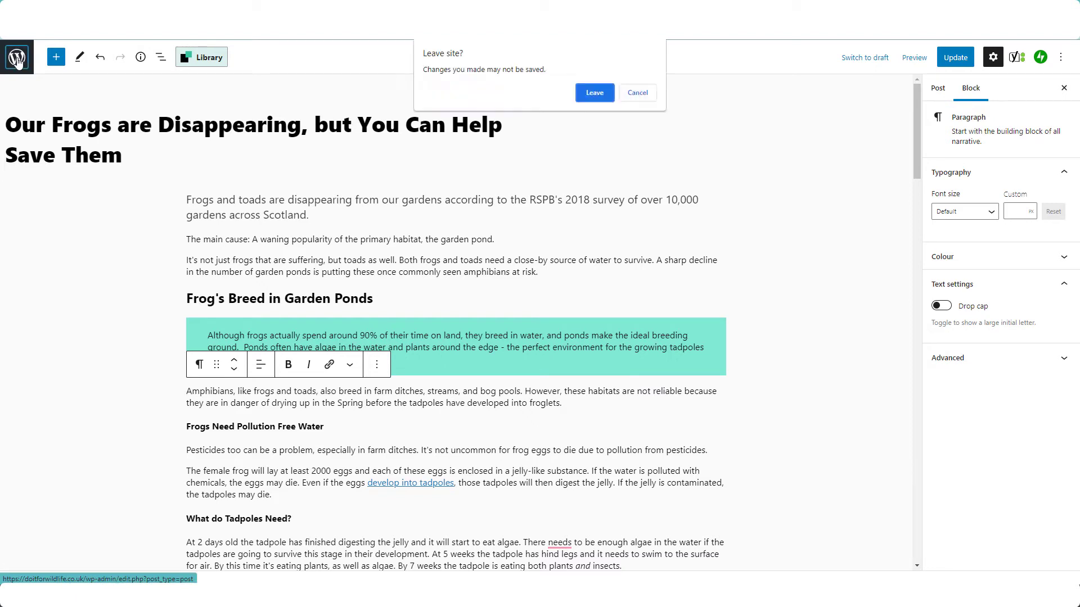
left_click(594, 95)
mouse_move(41, 376)
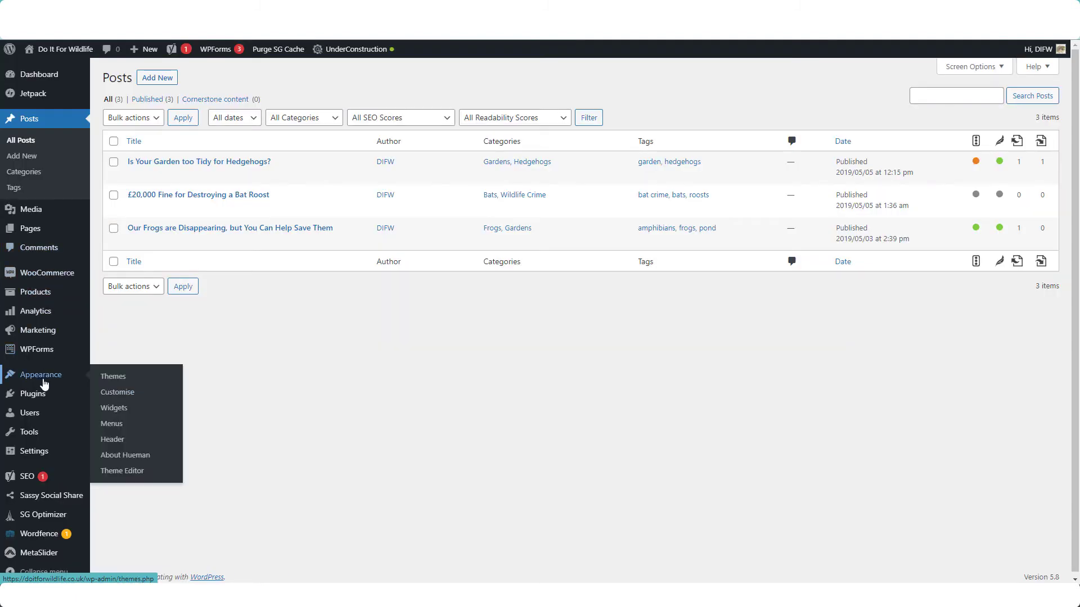
left_click(118, 394)
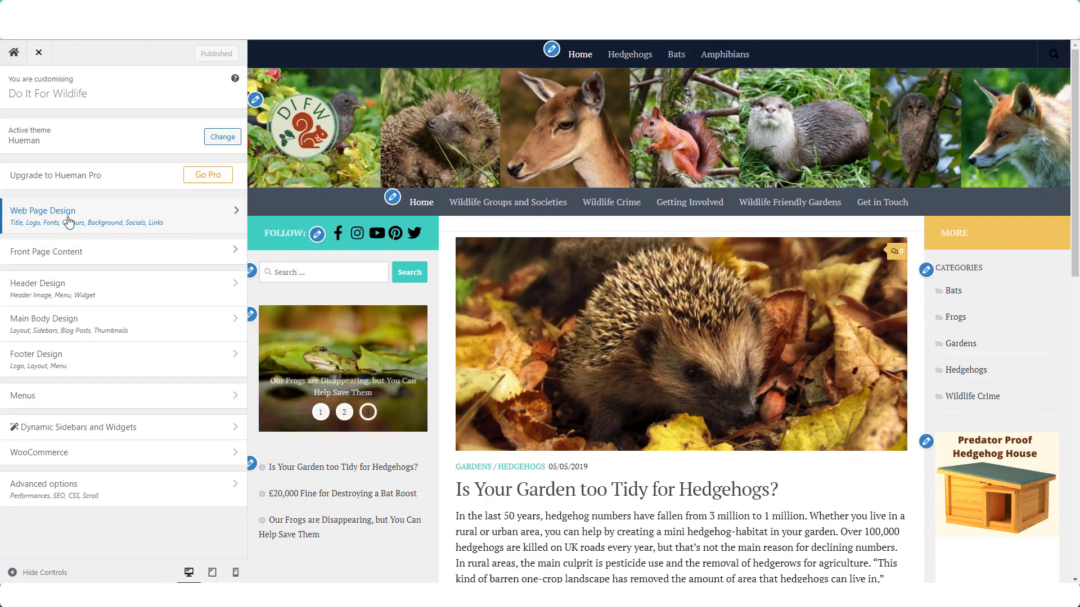
Step: Show the Hueman General Design Options with the 16 px default font size
left_click(69, 222)
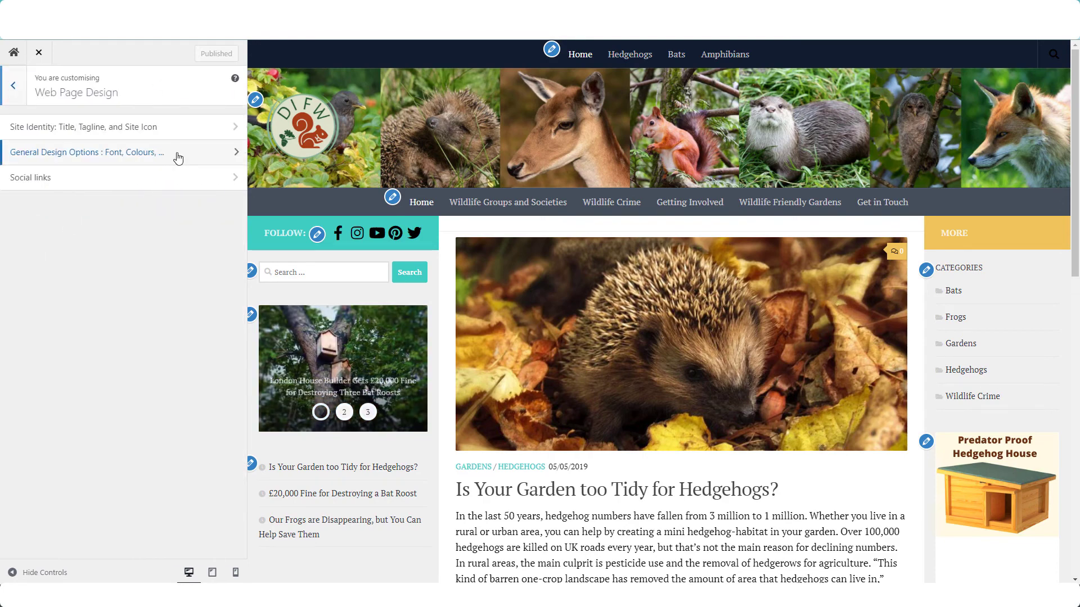
left_click(163, 154)
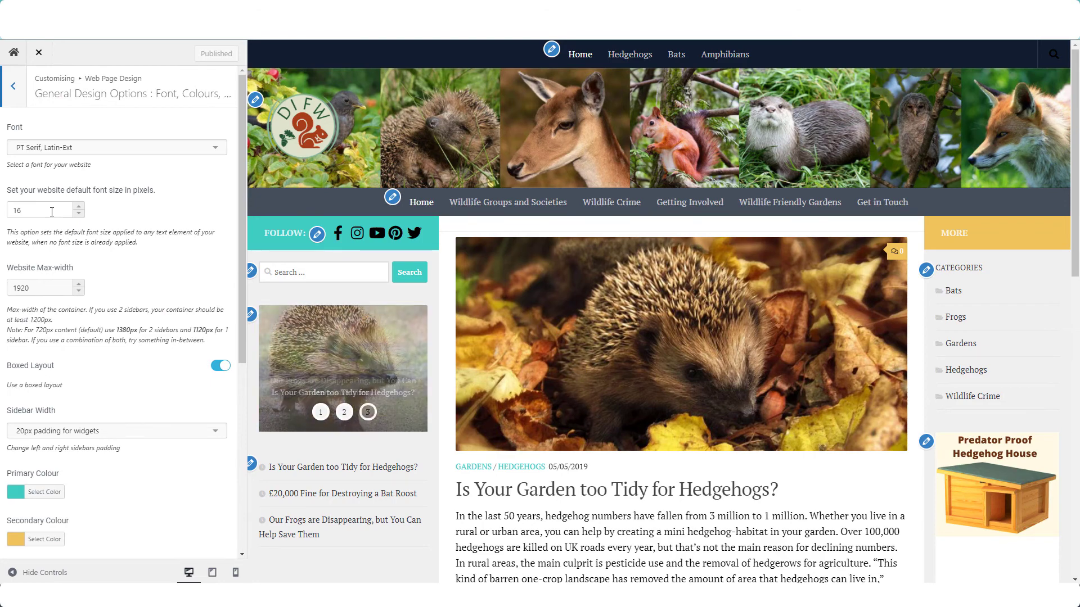
left_click(79, 207)
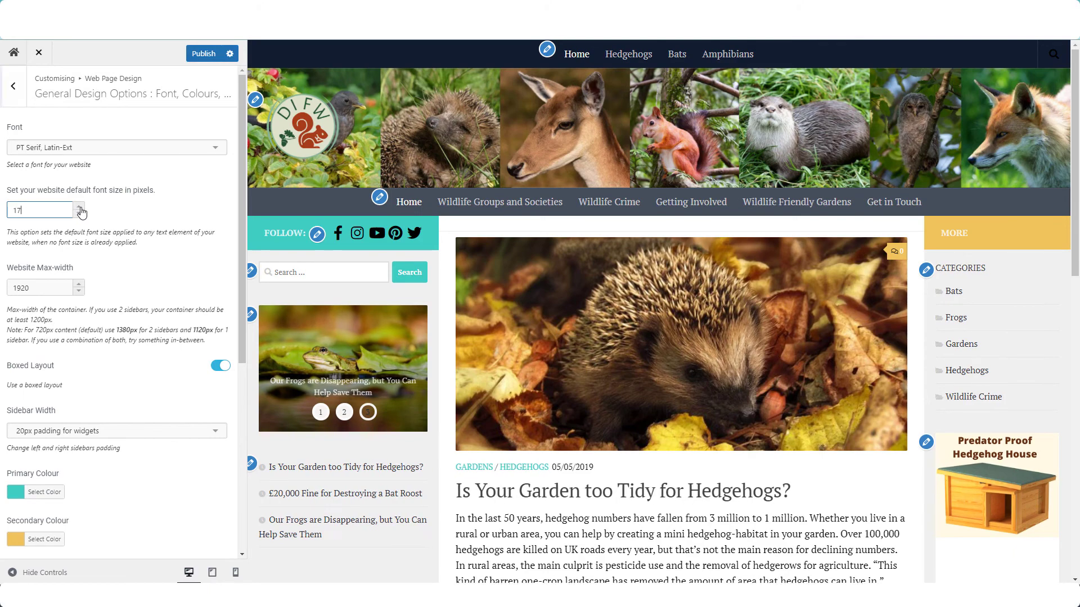
left_click(77, 214)
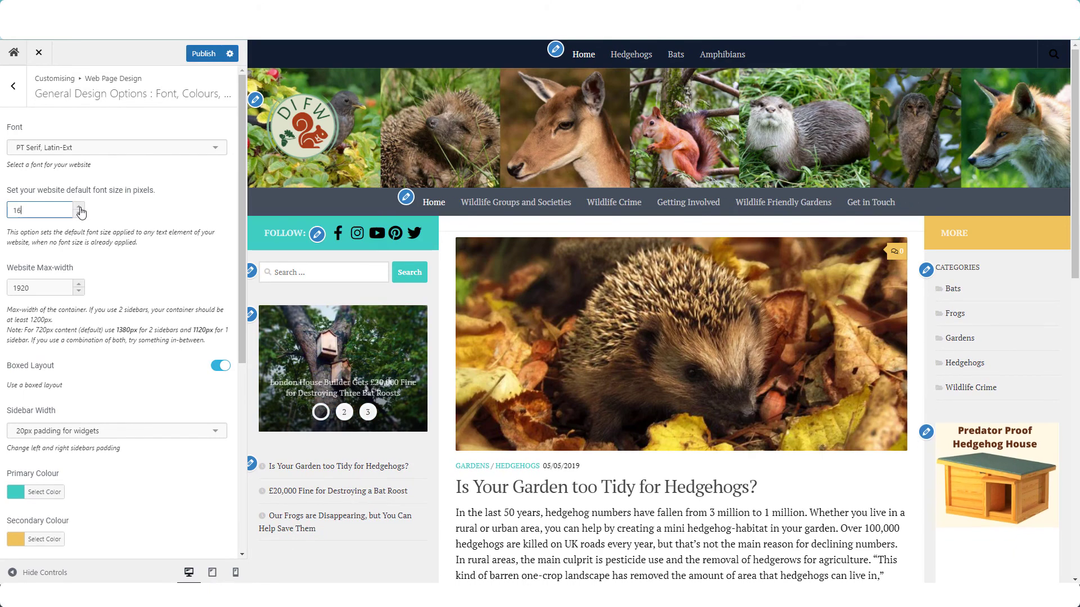